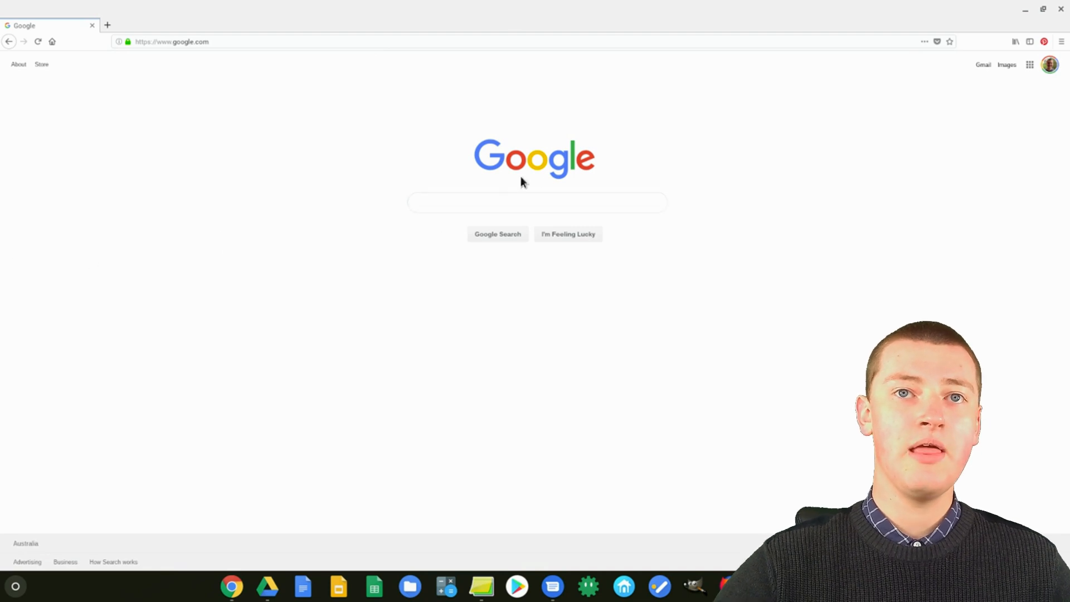
Reach the Privacy & Security preferences via the main menu, showing 170 MB of stored site data
click(1061, 41)
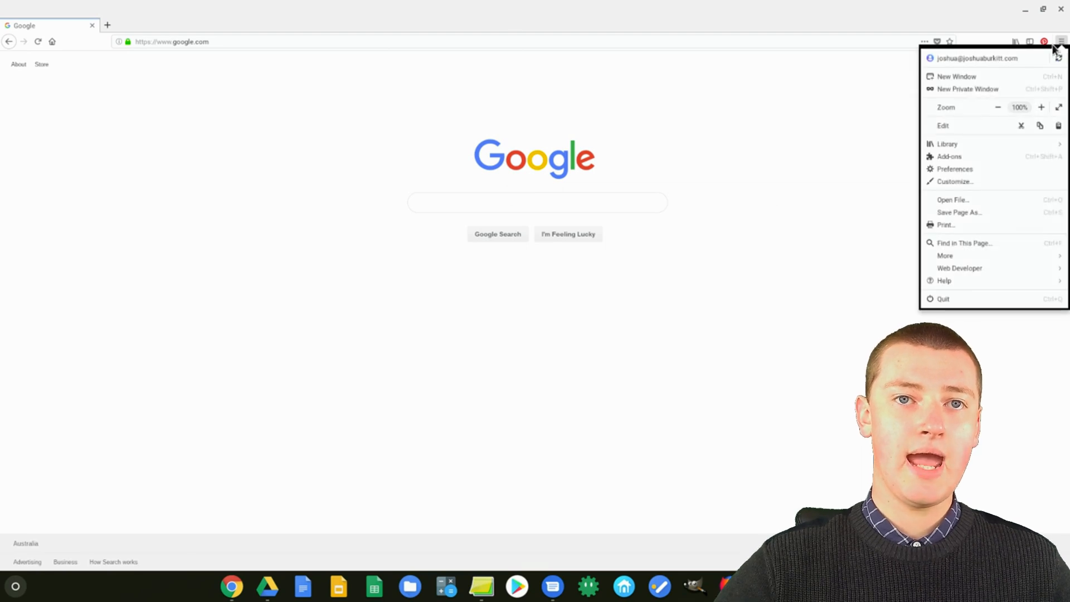
click(965, 168)
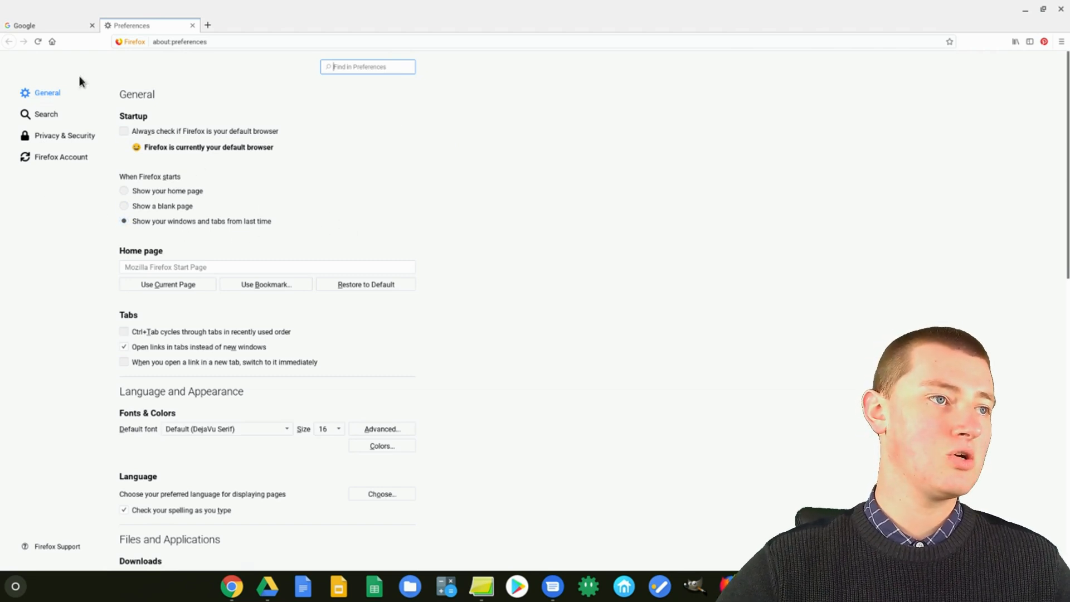
click(50, 98)
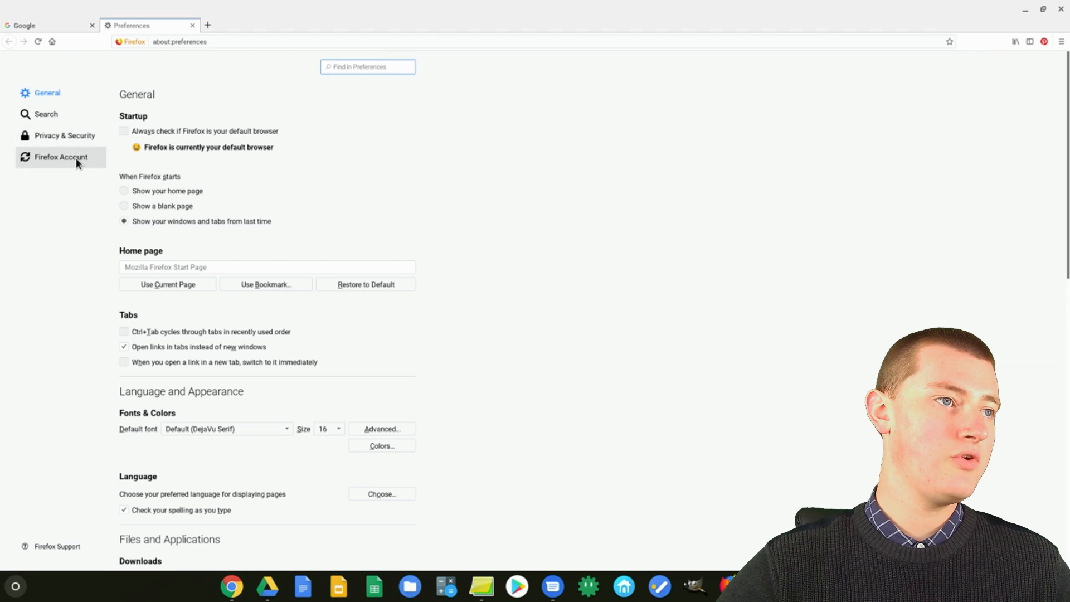
click(69, 139)
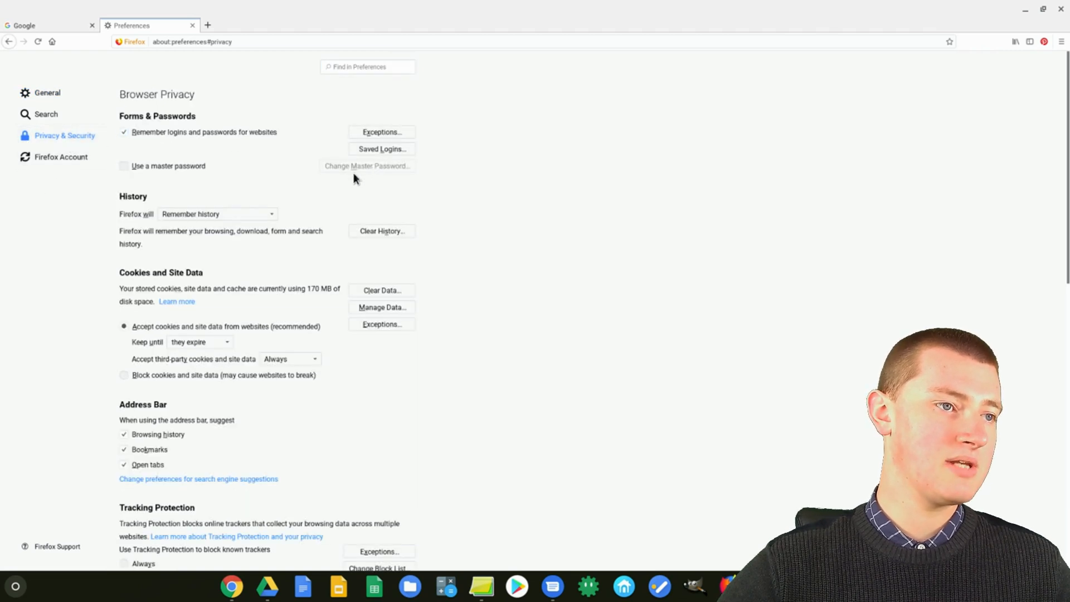
scroll(354, 173, down, 2)
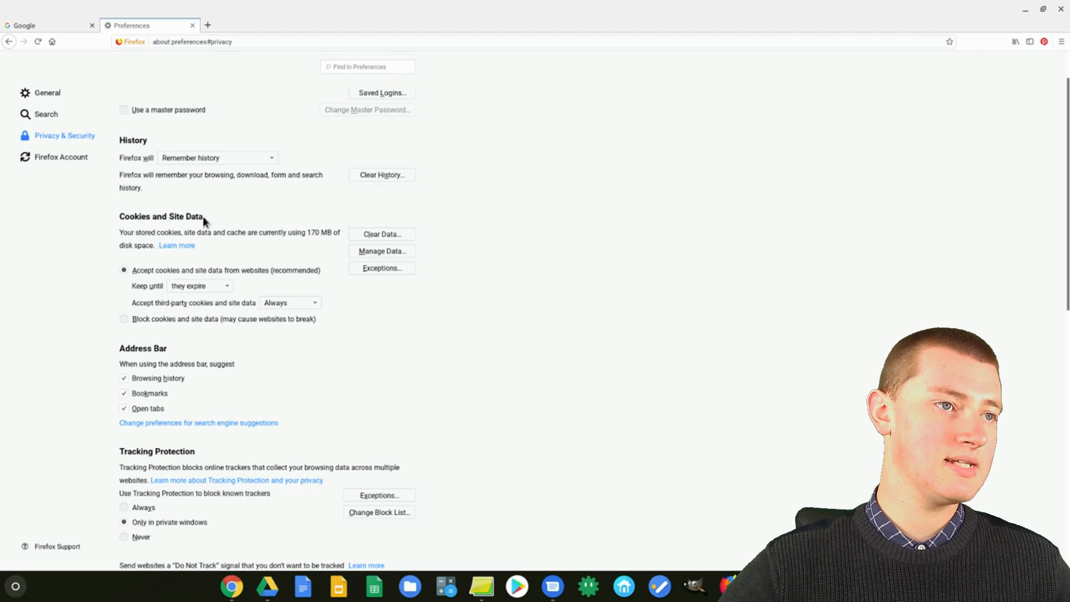
Bring up Clear Data and keep Cookies and Site Data (1.2 MB) and Cached Web Content (169 MB) selected
click(393, 236)
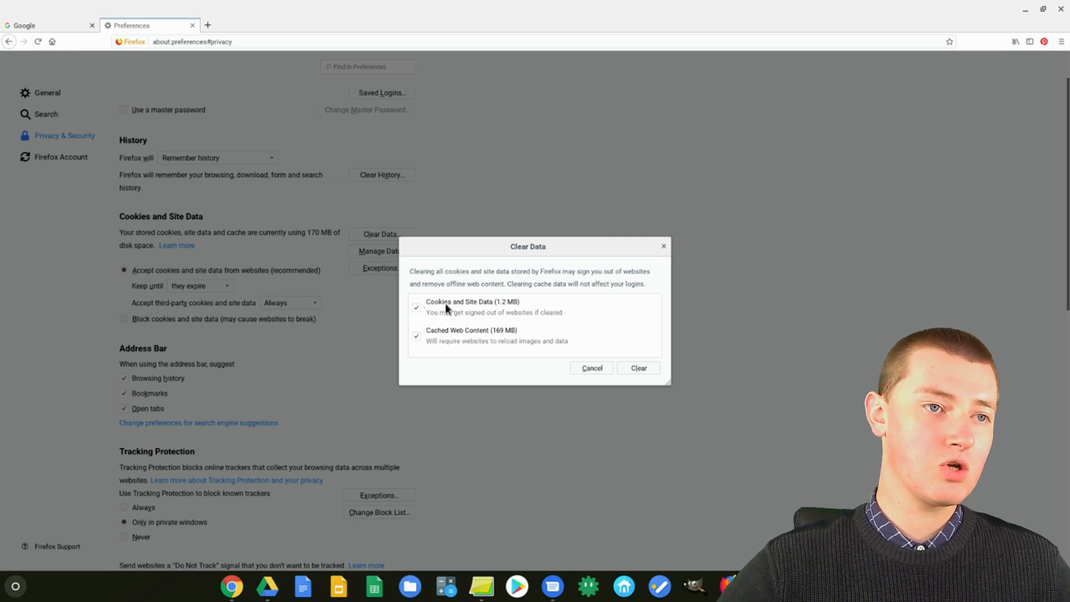
click(416, 335)
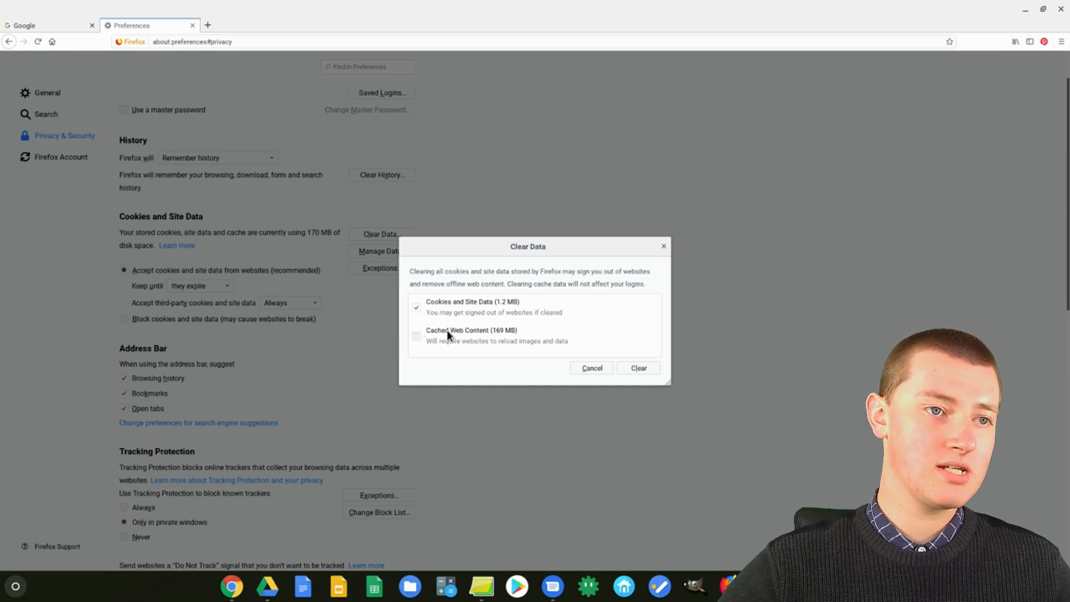
click(416, 335)
click(415, 307)
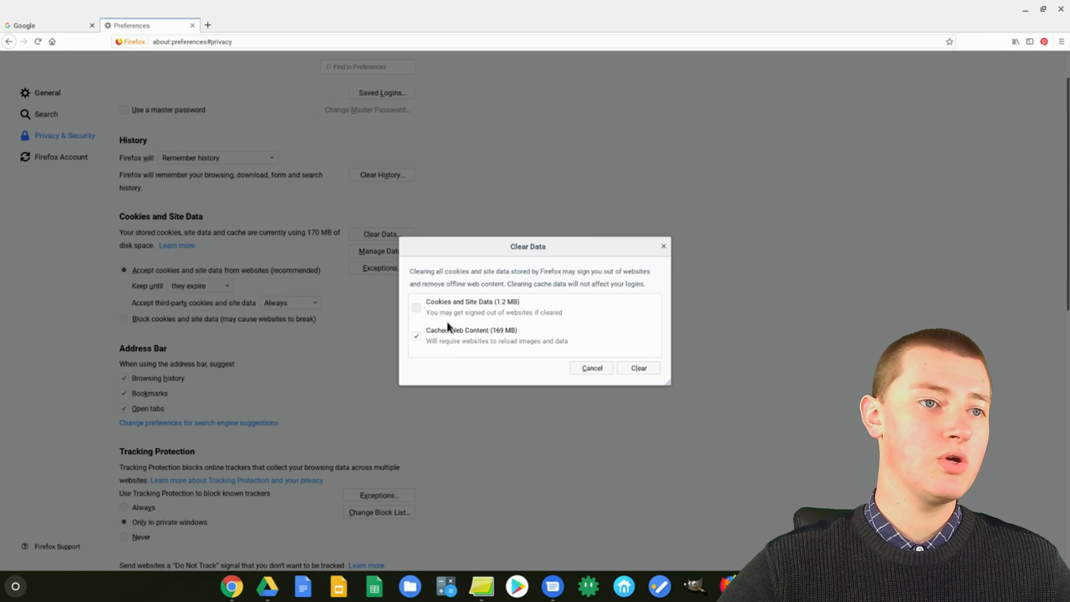
click(415, 309)
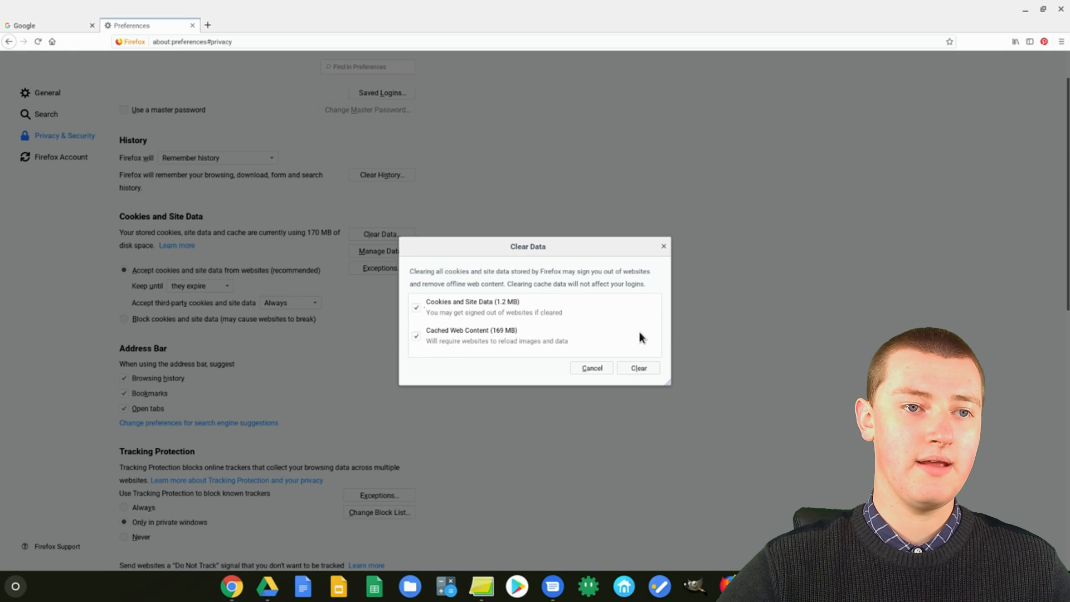
Confirm clearing so stored cookies, site data and cache drop to 0 bytes
click(638, 368)
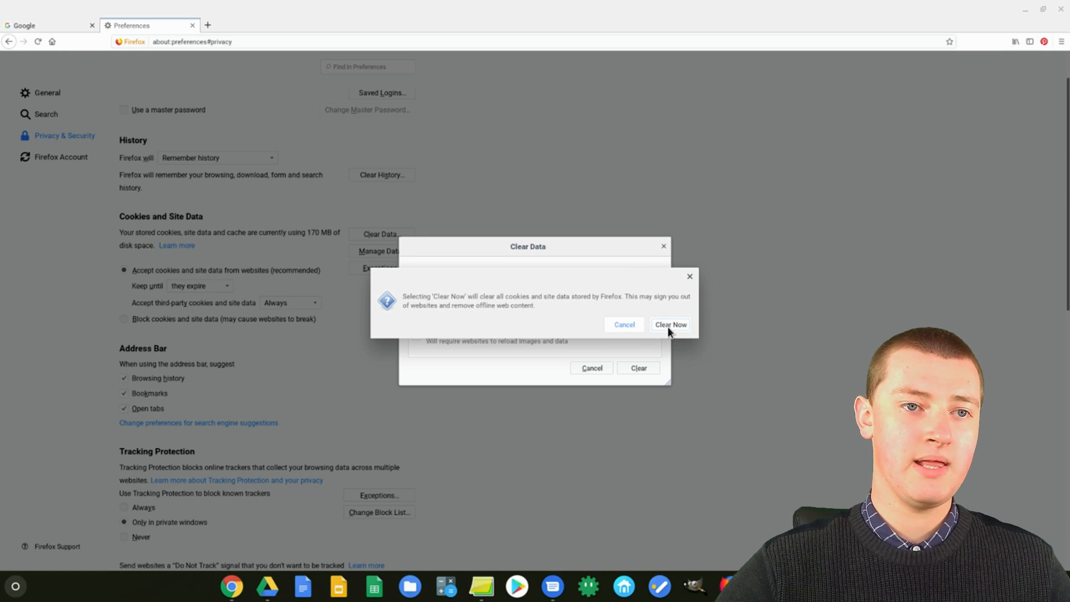
click(670, 325)
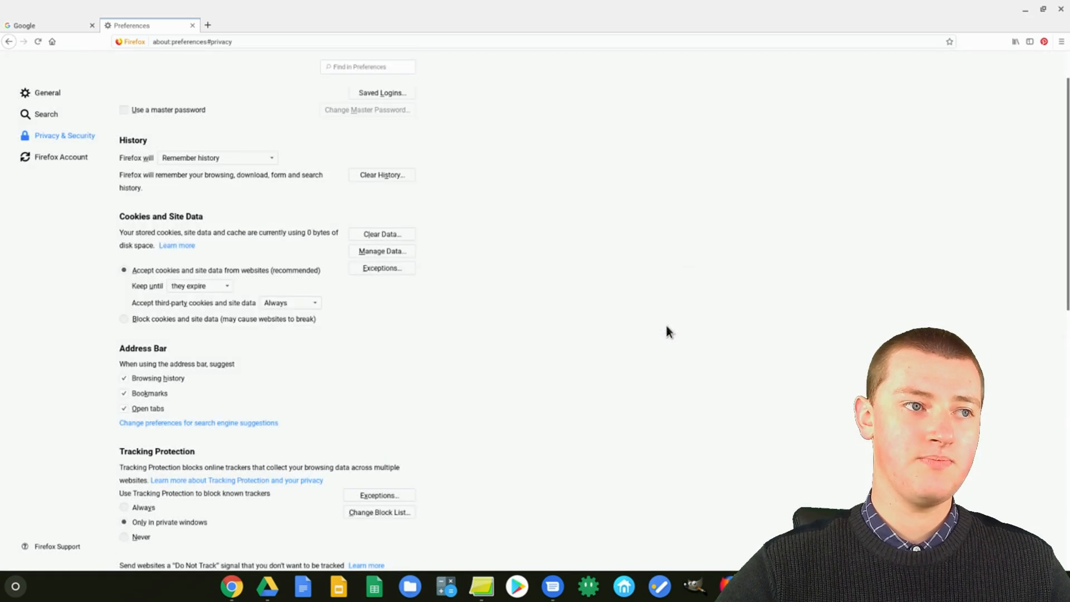